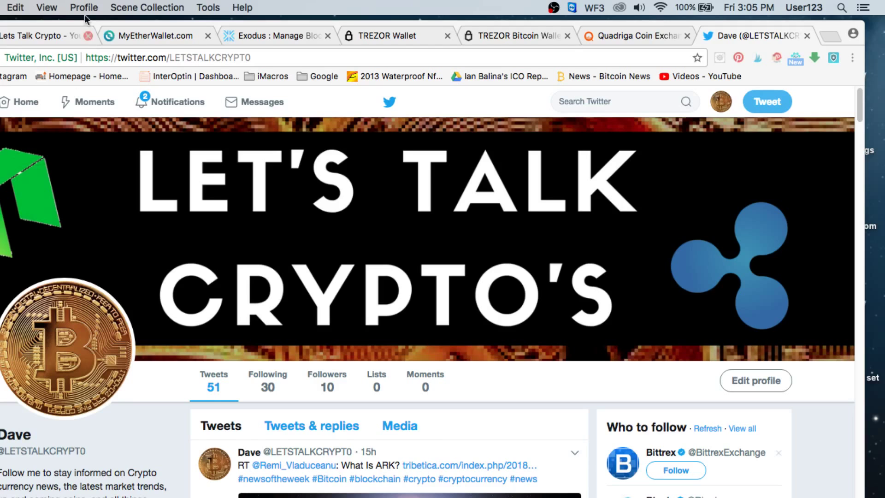
- Switch Chrome to the Exodus tab showing the exodus.io home page
left_click(270, 35)
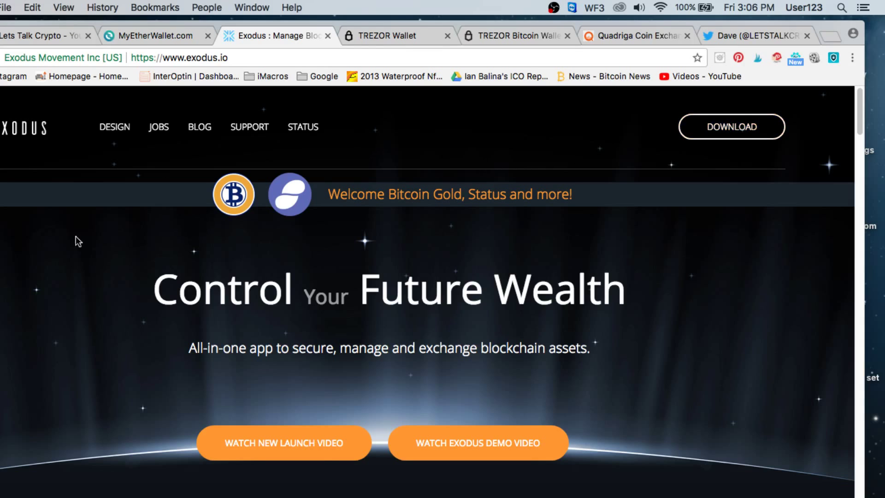
key("super+Tab")
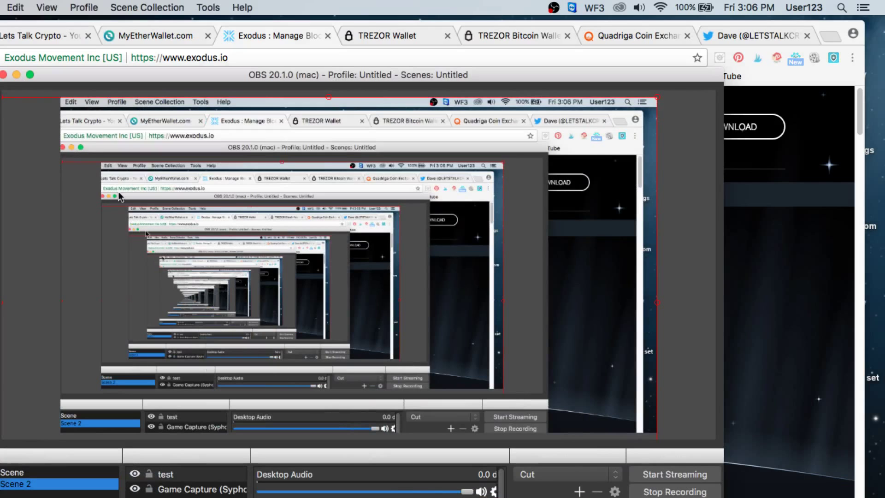
left_click(17, 74)
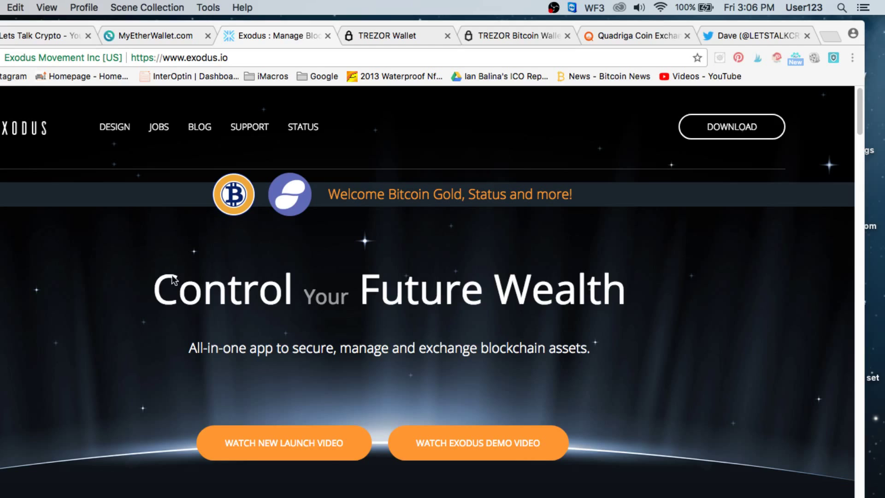
- Launch the Exodus wallet from Applications and minimize the Finder window
key("super+shift+a")
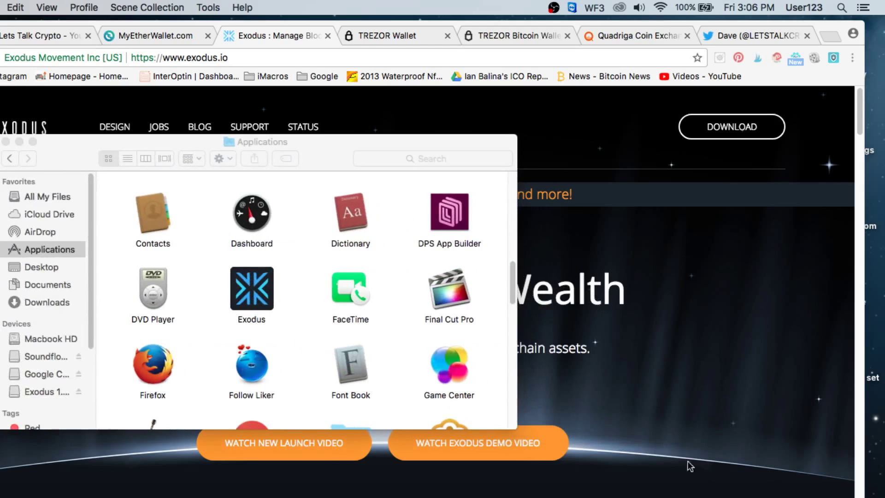
double_click(252, 295)
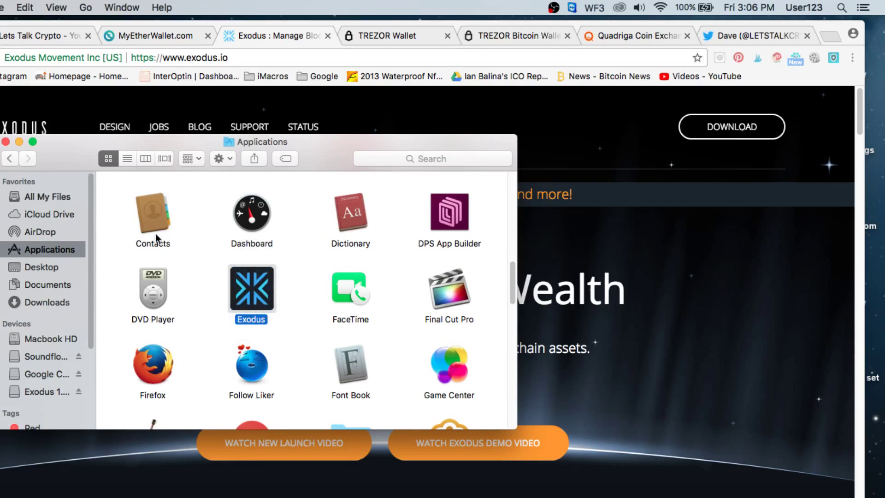
left_click(19, 142)
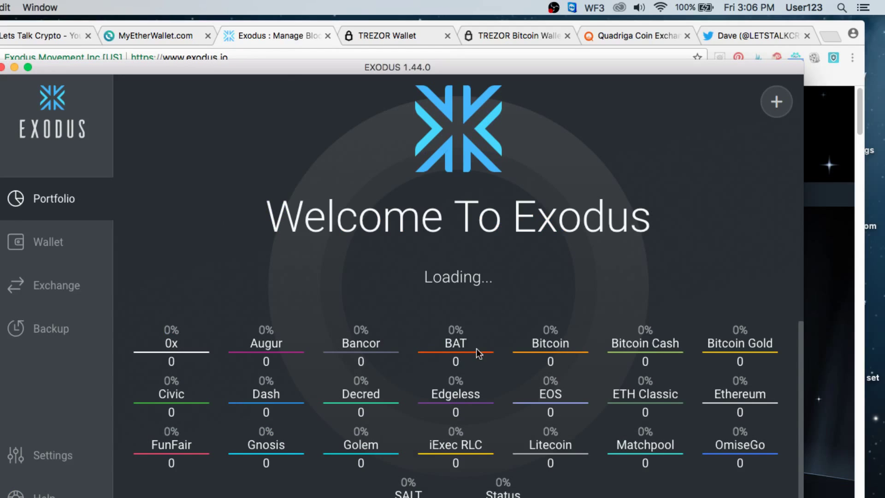
- Open the Exodus Bitcoin wallet showing 0 BTC, $0.00 USD and no transactions
left_click(505, 292)
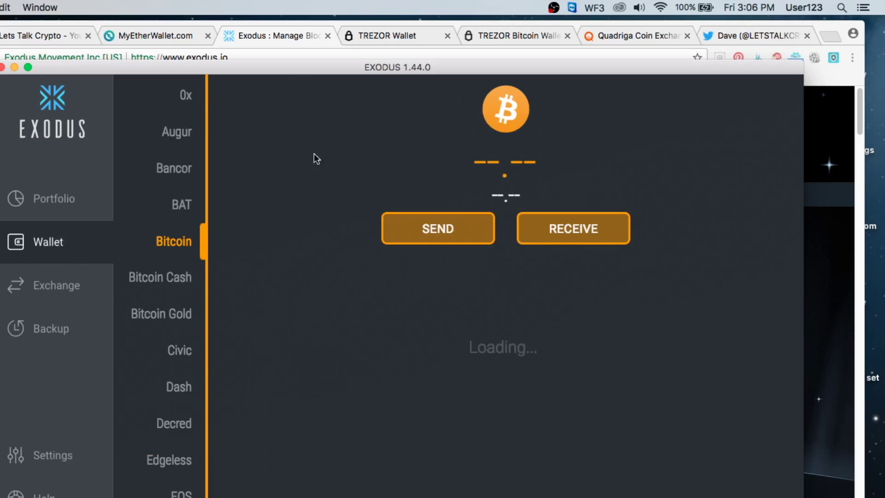
left_click(62, 198)
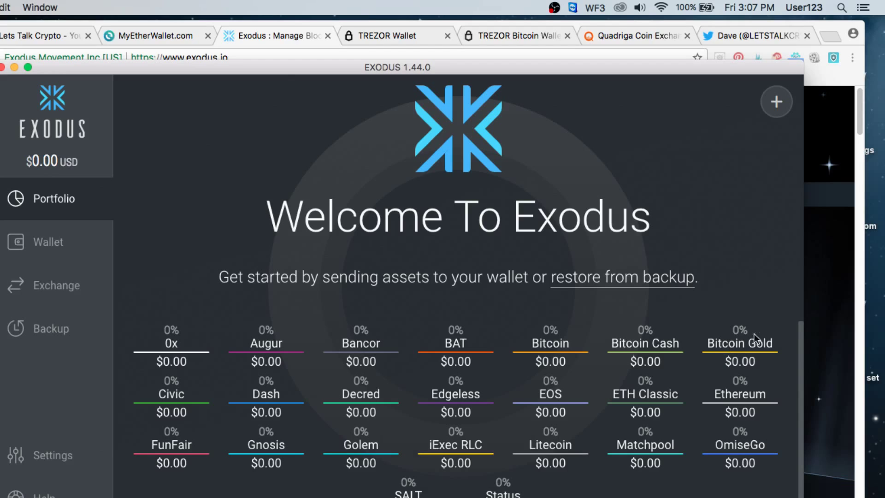
left_click(55, 245)
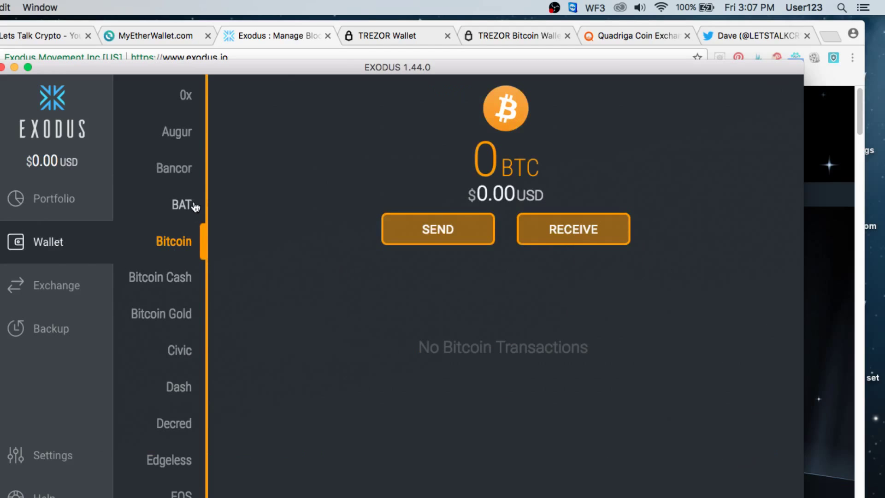
left_click(180, 277)
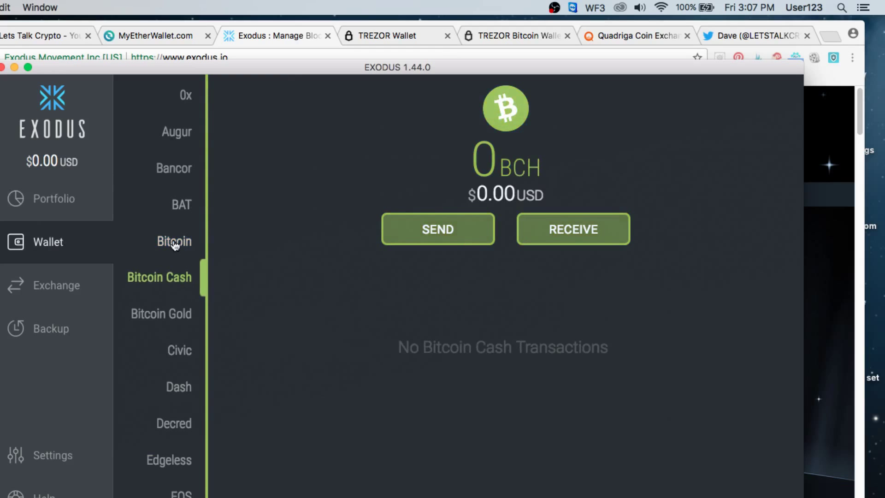
left_click(175, 243)
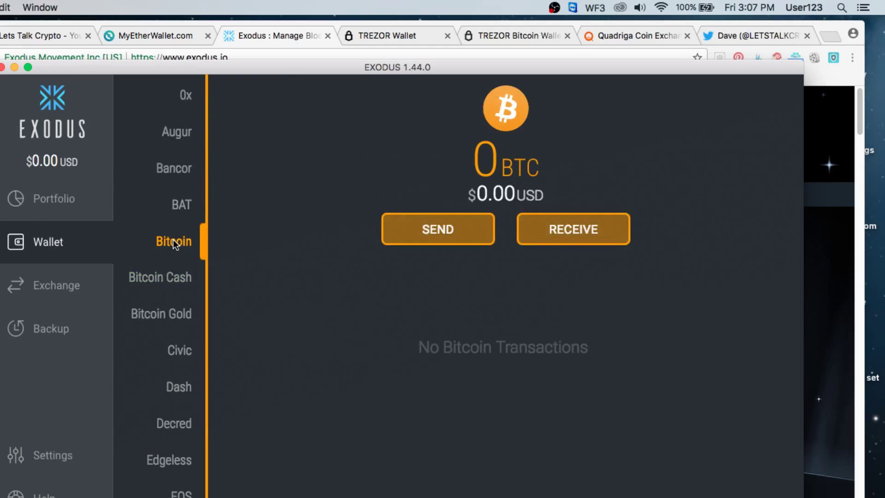
- Show the Bitcoin receive address with its QR code and copy the address
left_click(600, 230)
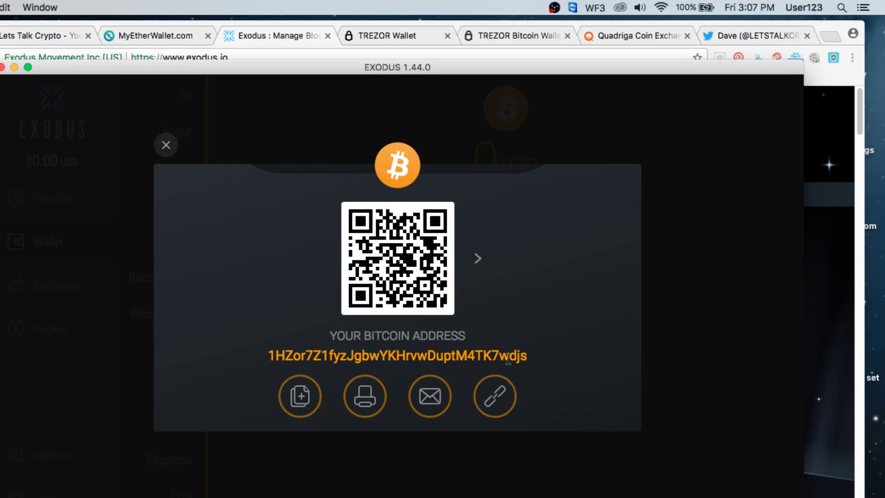
double_click(486, 359)
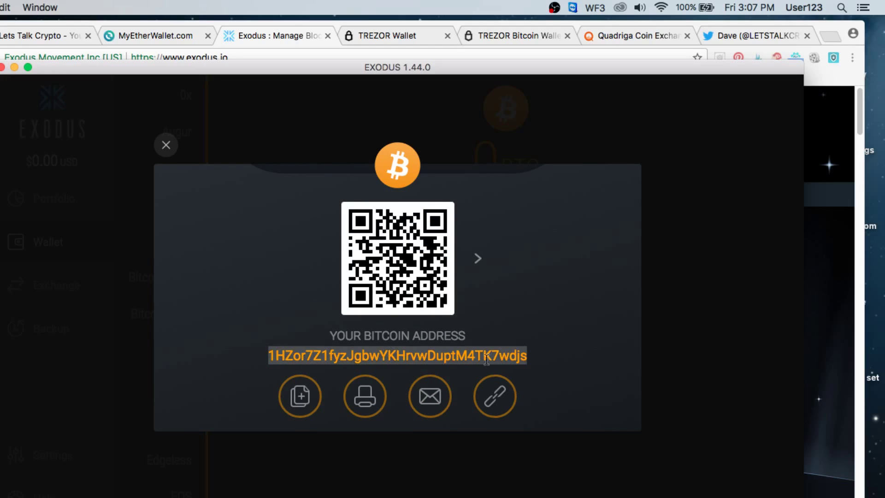
left_click(300, 395)
- Go to the QuadrigaCX home page from its login page, then return to the Exodus window
left_click(610, 38)
left_click(612, 35)
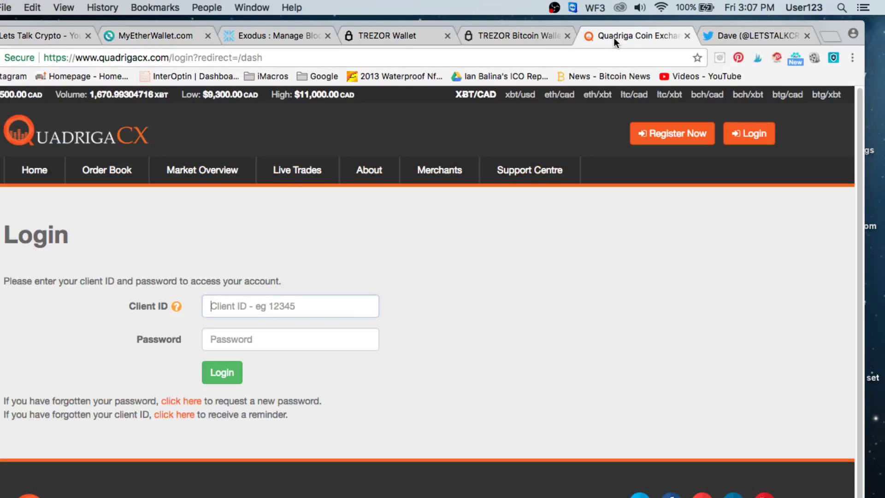
left_click(102, 143)
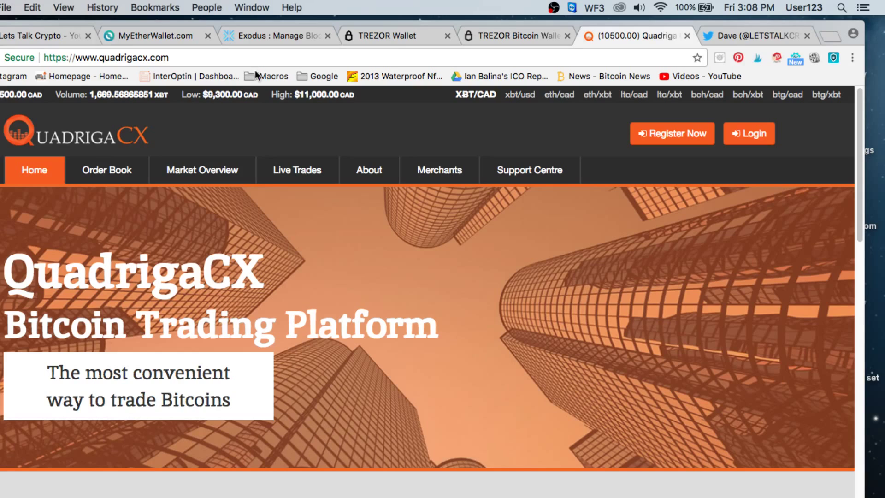
key("super+Tab")
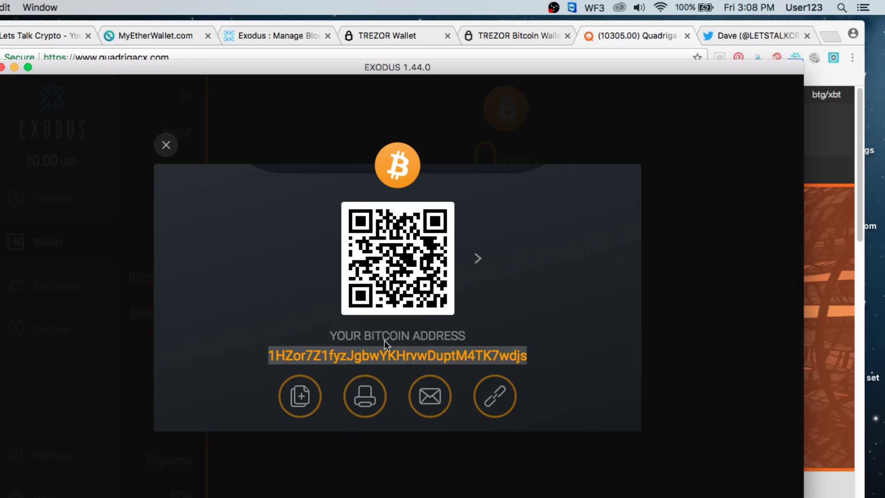
- Show and select the Dash receive address, then bring the QuadrigaCX page to the front
left_click(166, 145)
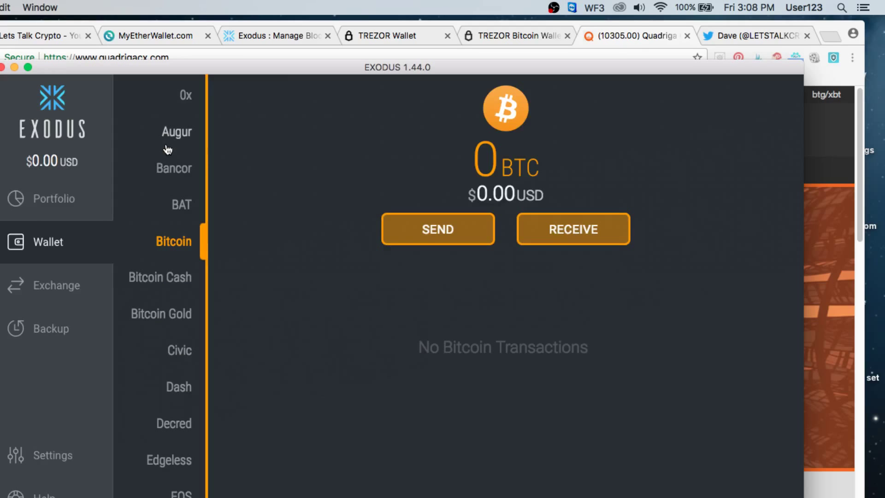
left_click(179, 389)
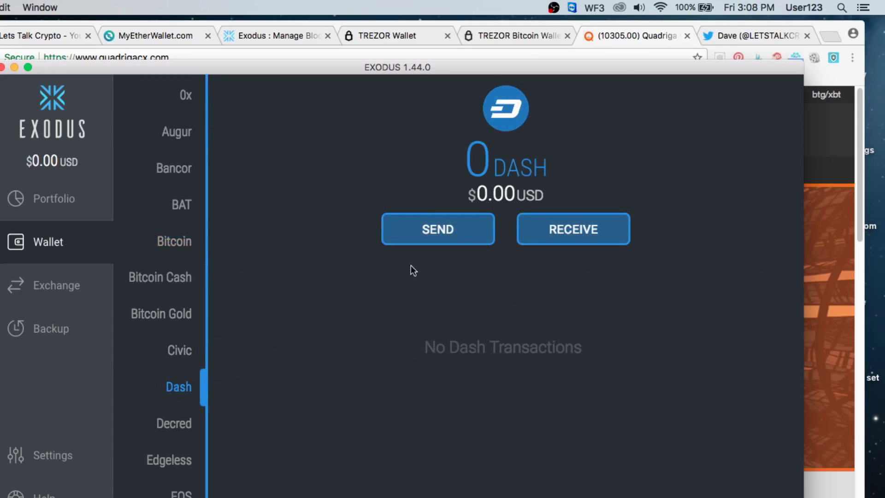
left_click(563, 228)
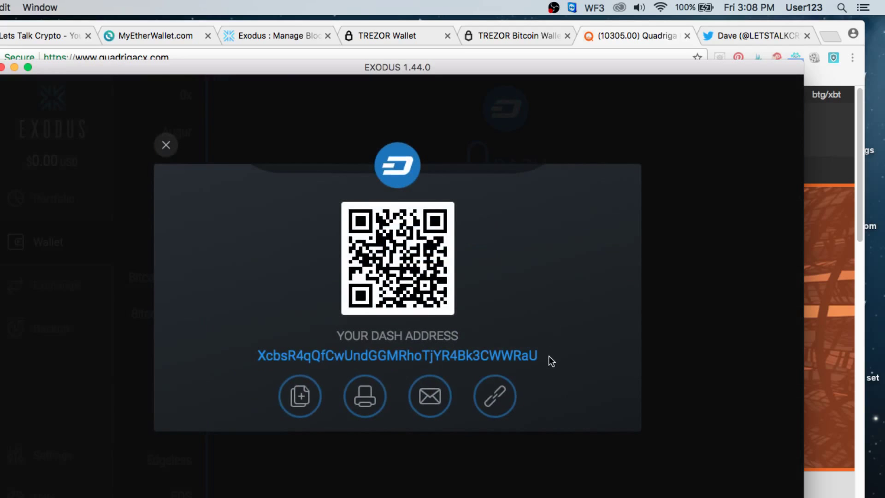
left_click_drag(547, 356, 257, 358)
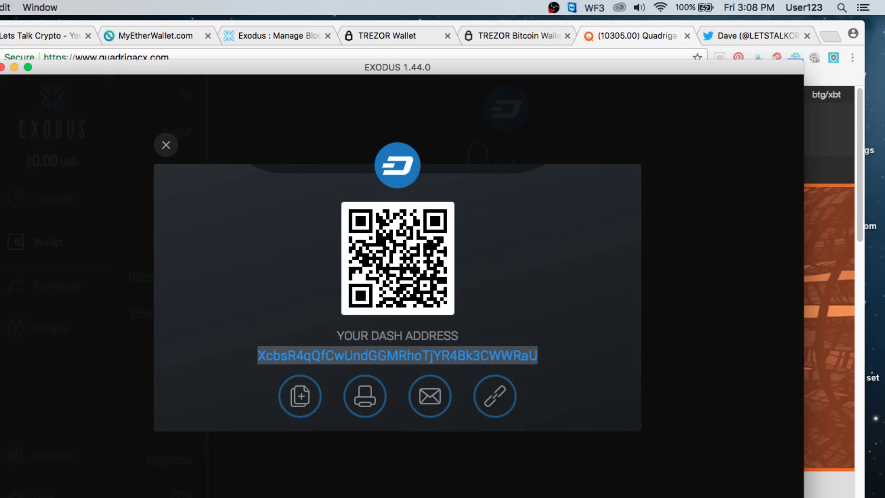
left_click(2, 67)
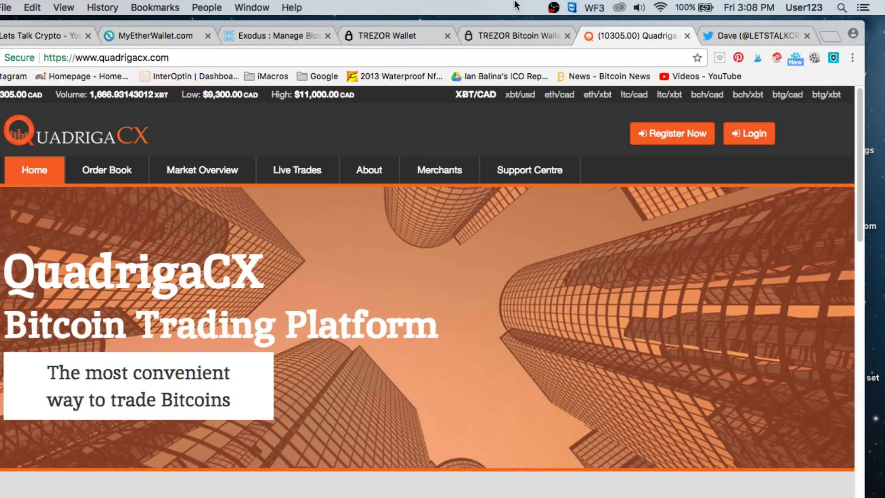
- View trezor.io and the wallet.trezor.io Bridge section, then switch to the MyEtherWallet tab
left_click(491, 37)
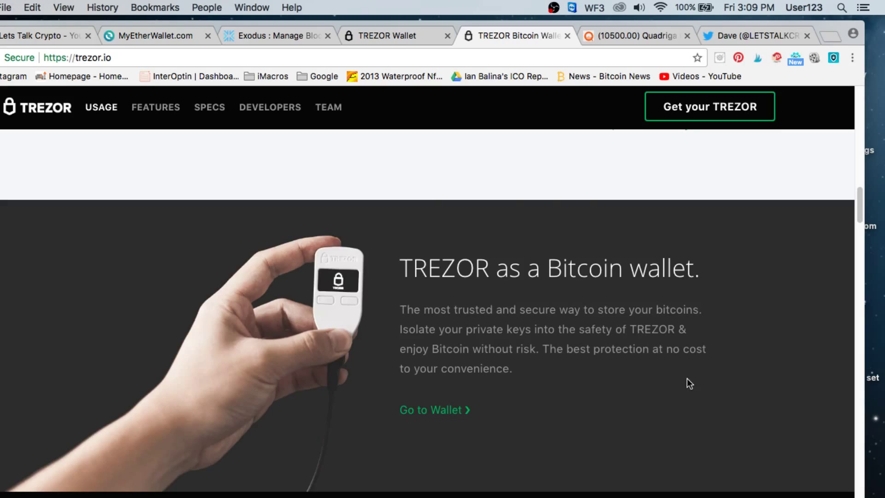
left_click(420, 37)
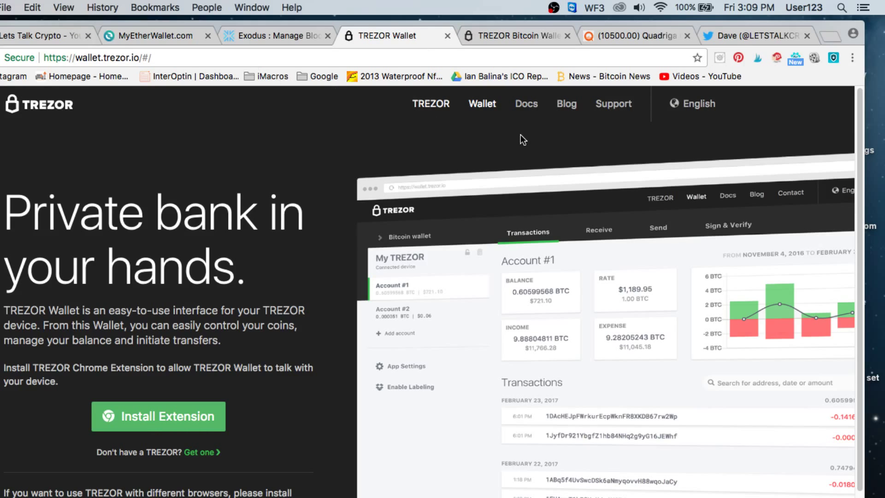
scroll(358, 339, "down", 3)
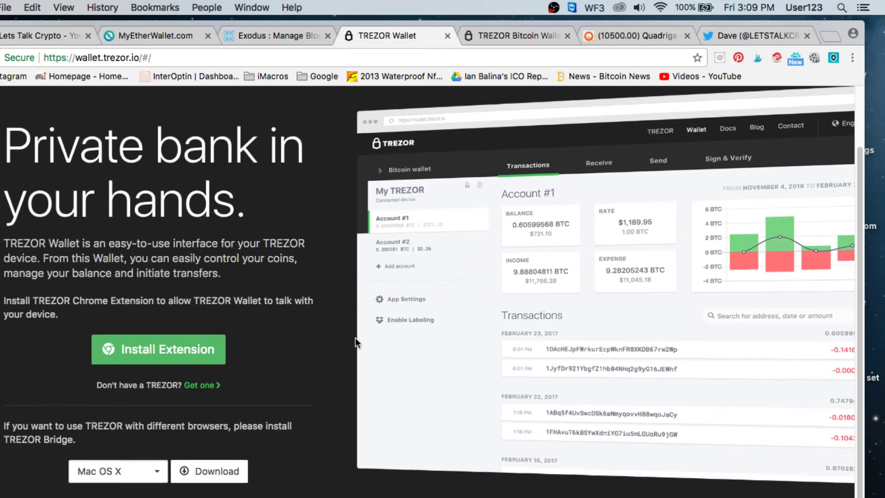
scroll(355, 341, "up", 3)
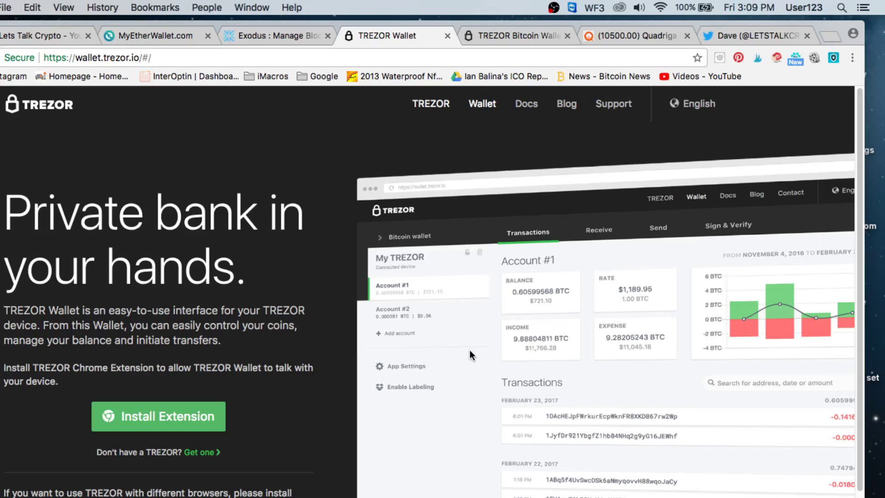
left_click(167, 37)
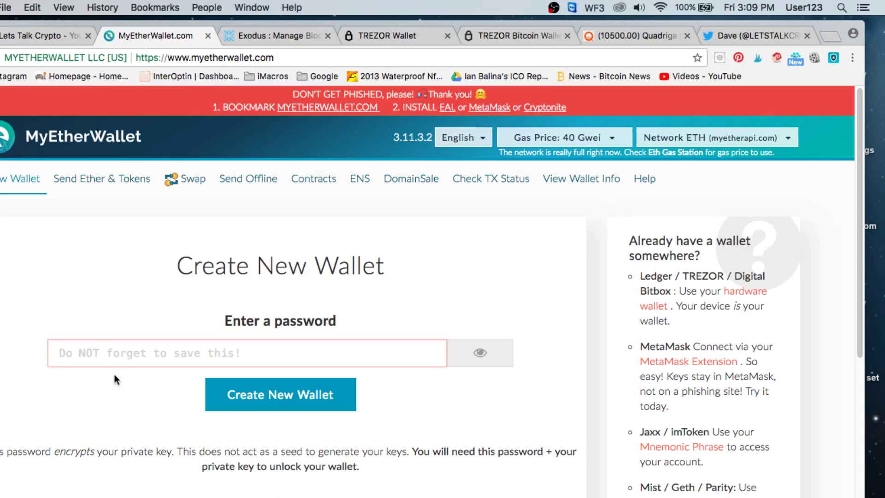
- Create a new MyEtherWallet wallet with a password and download its keystore file
left_click(133, 360)
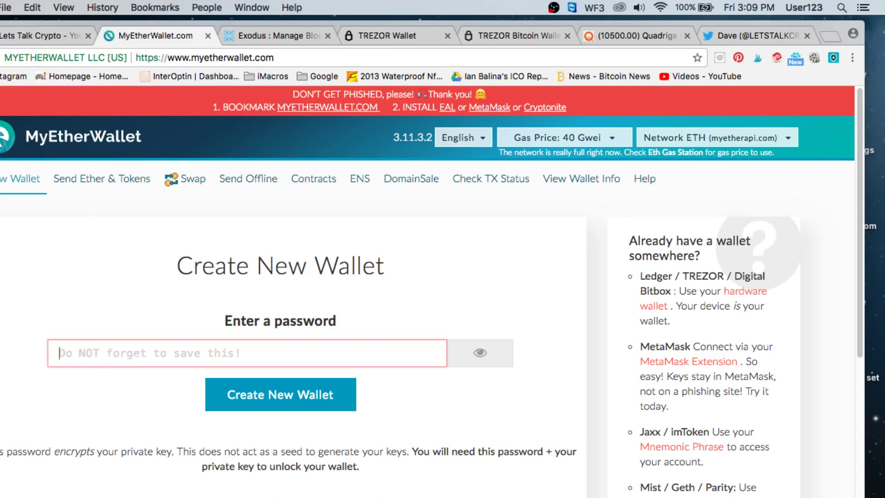
type("•••••••••••••••••••")
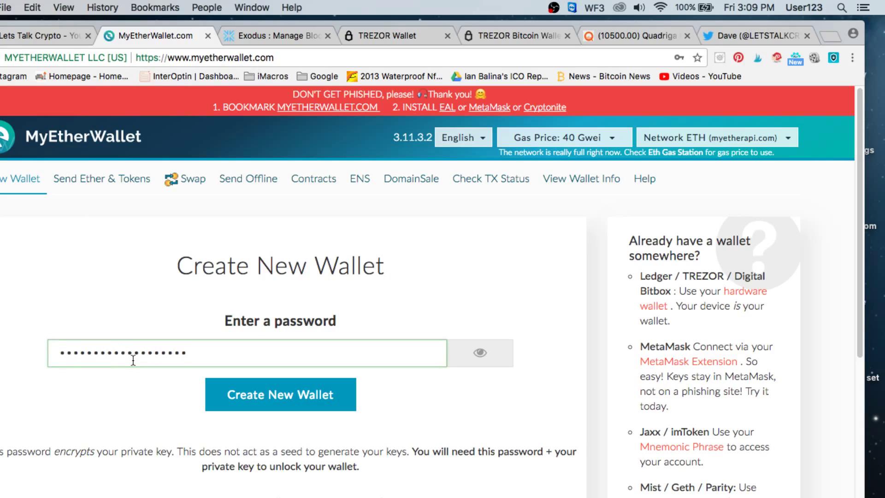
left_click(264, 404)
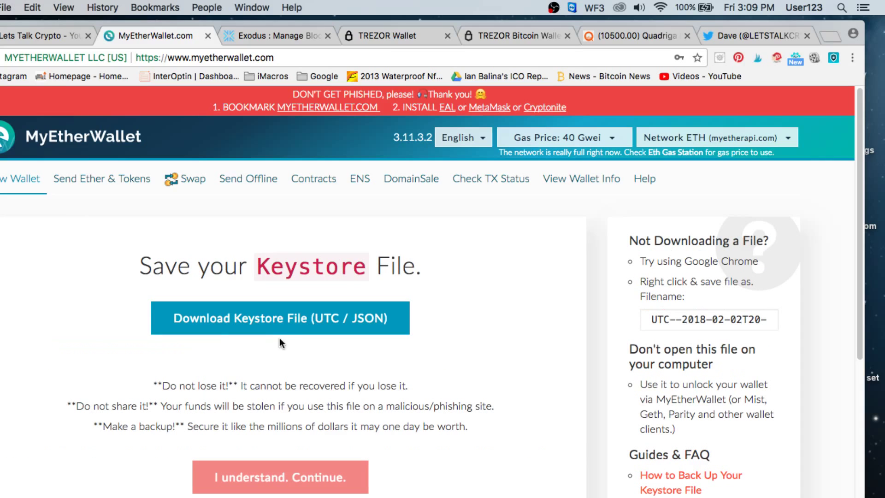
left_click(284, 327)
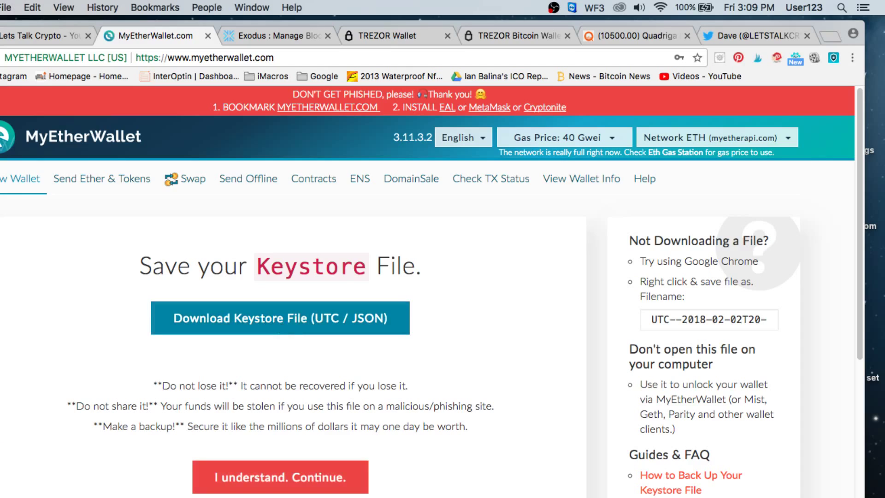
- Continue to the private key page and select the entire private key
left_click(241, 478)
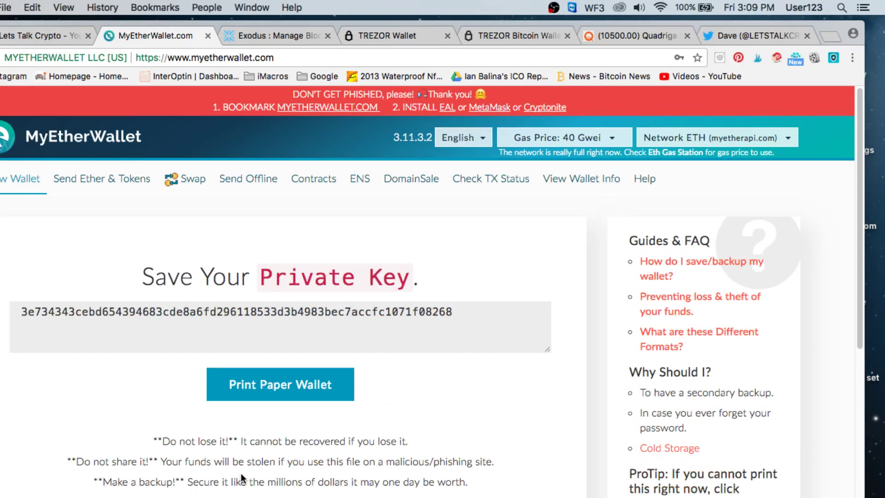
left_click(475, 305)
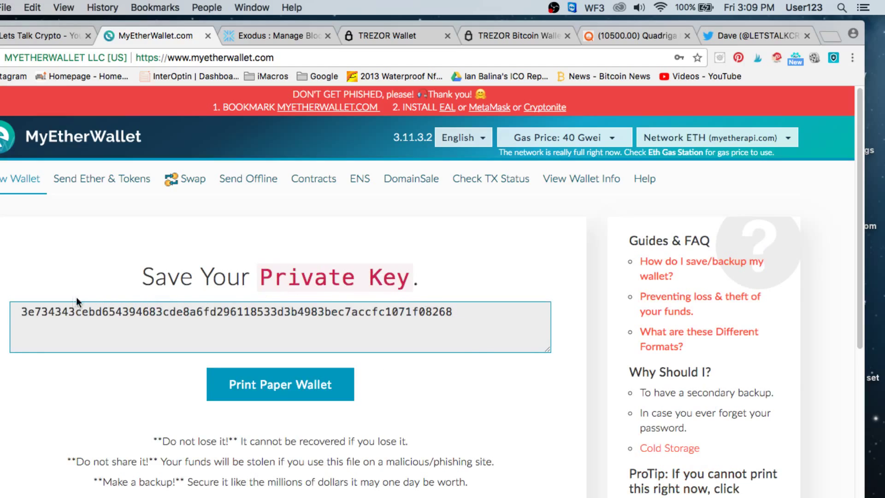
left_click_drag(455, 311, 21, 311)
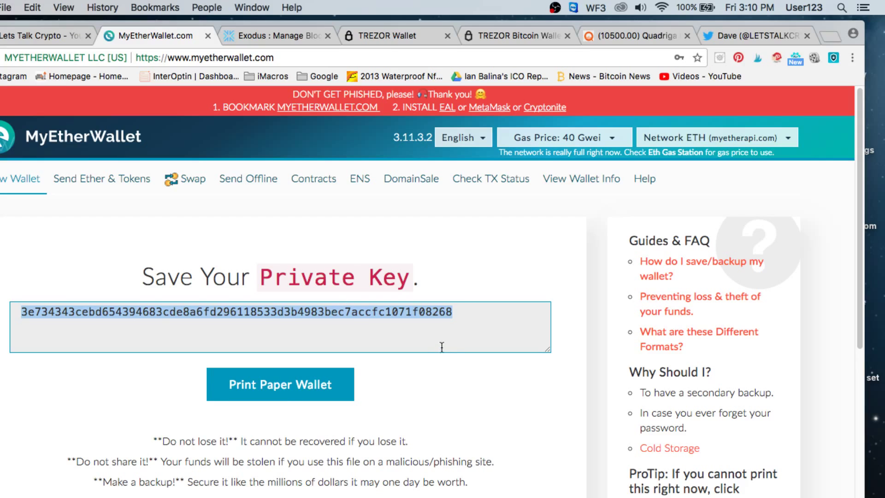
scroll(424, 415, "down", 2)
- Go to the unlock-wallet page and choose TREZOR as the access method
left_click(340, 453)
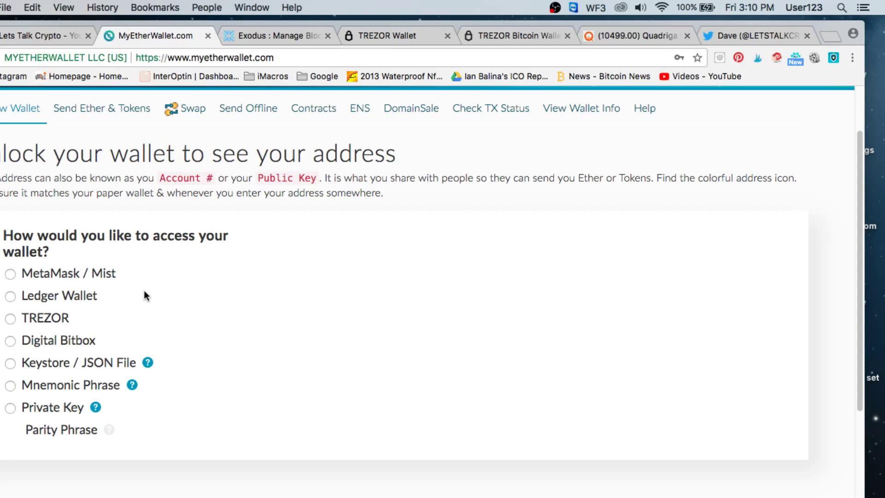
left_click(11, 319)
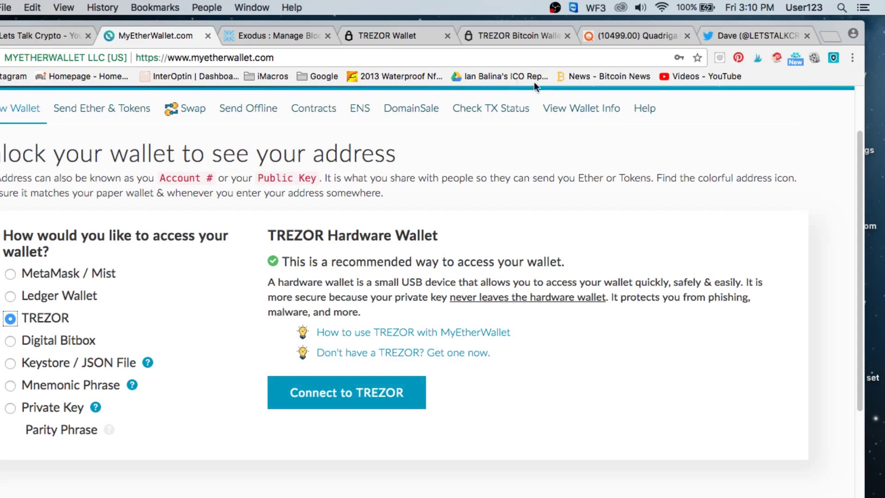
- Switch Chrome to the Exodus tab showing the 'Control Your Future Wealth' home page
left_click(292, 34)
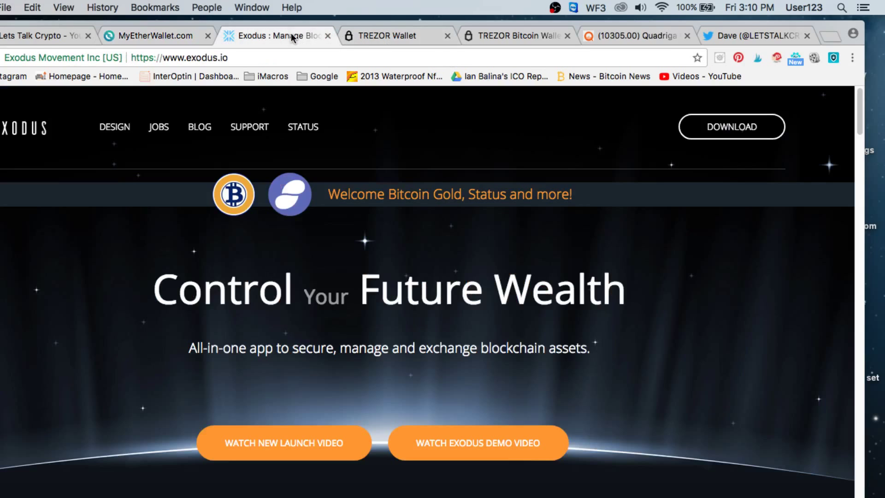